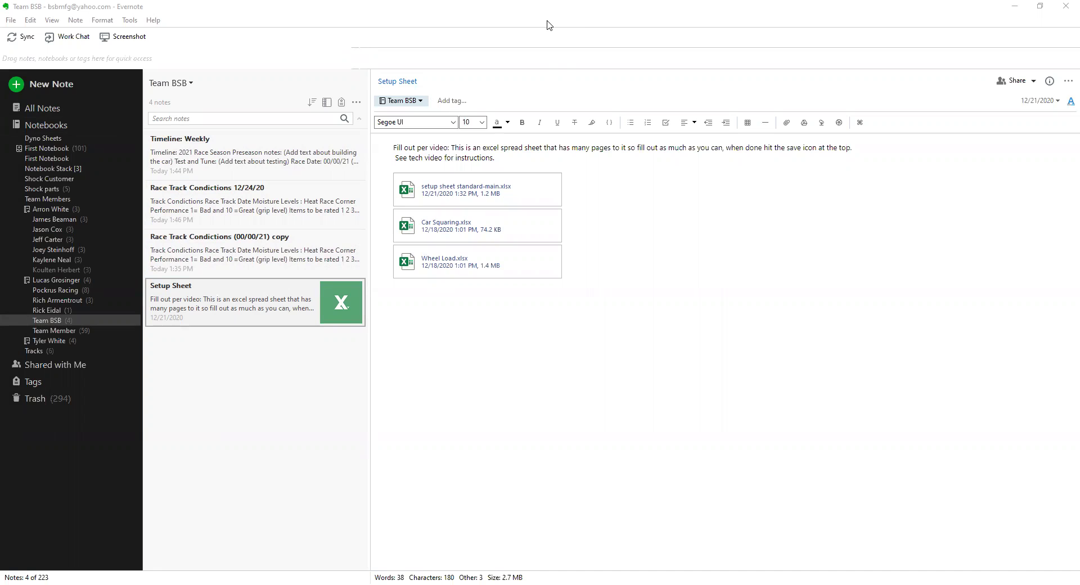
# - Bring the setup sheet workbook into focus and select cell A5 on the timeline sheet
pyautogui.click(549, 25)
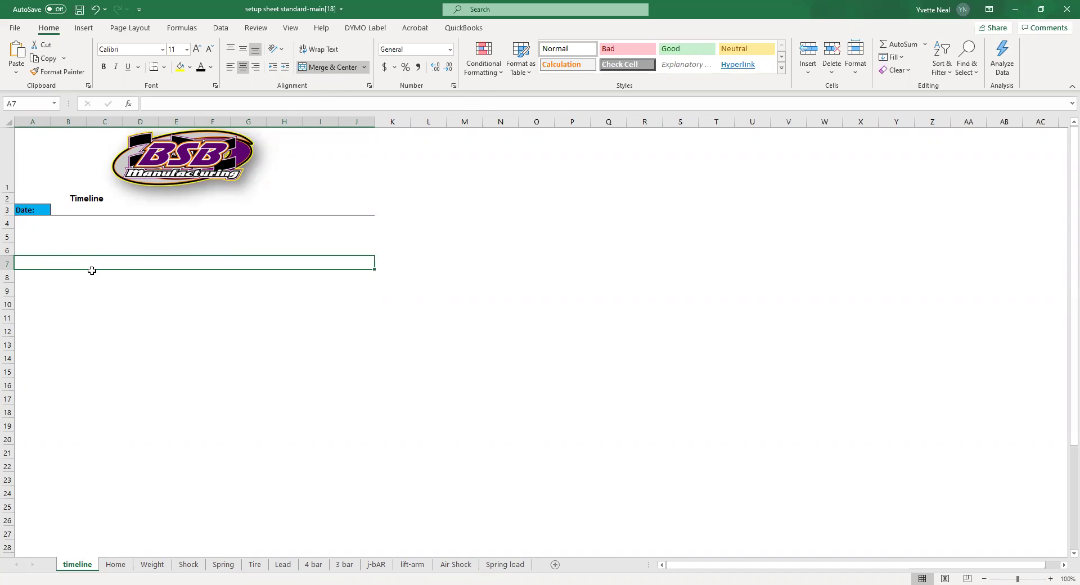
pyautogui.click(50, 236)
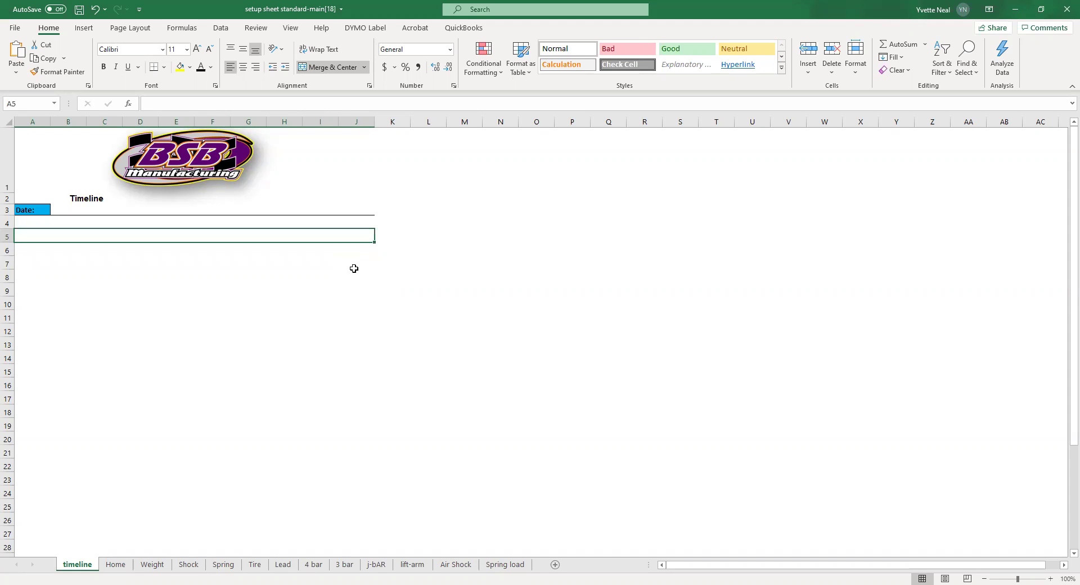
# - Enter '4/15/2021 // 81 Speedway' in A5 and the note 'heat / car tight on gas // add more rbound //' in A6
pyautogui.write('4/')
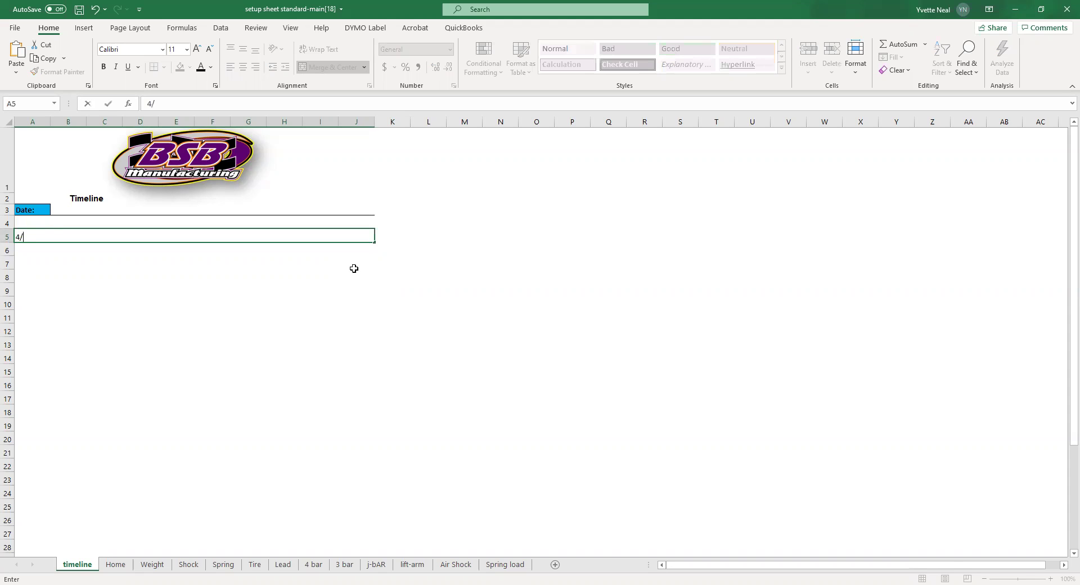
pyautogui.write('15/2021')
pyautogui.write('// 81 Spe')
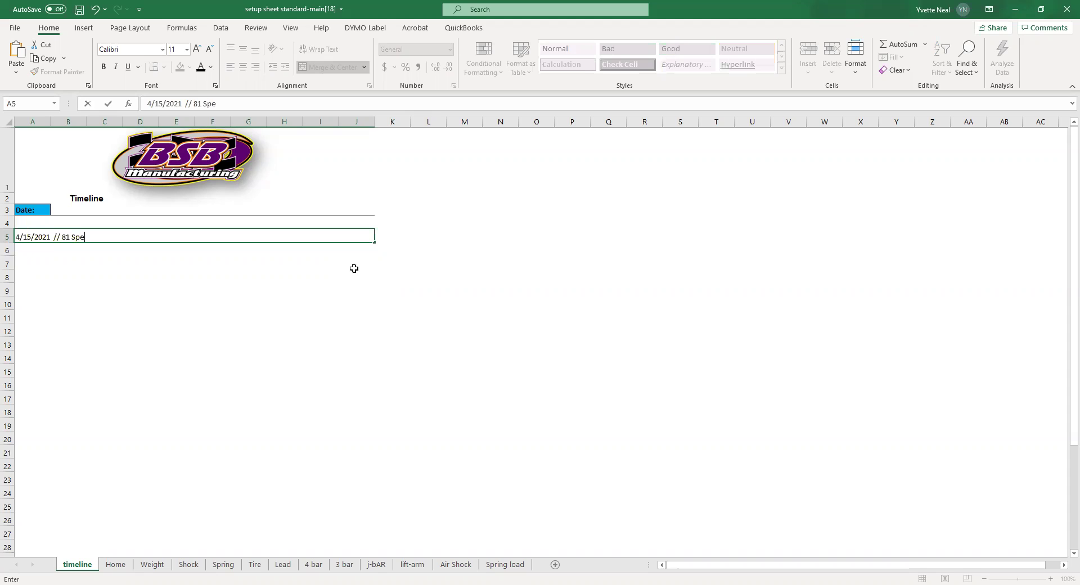
pyautogui.write('edway')
pyautogui.press('Return')
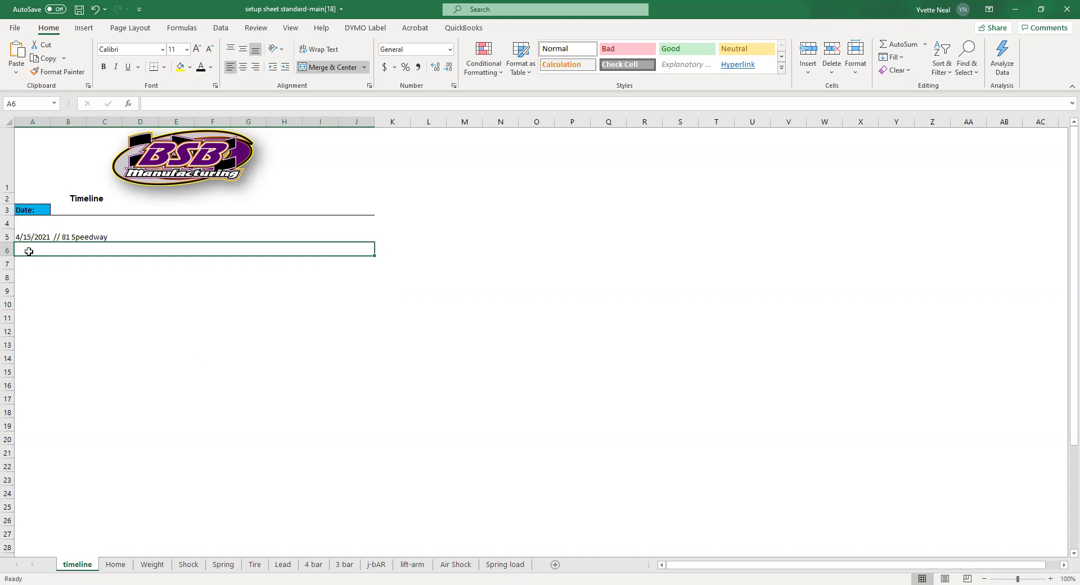
pyautogui.write('heat')
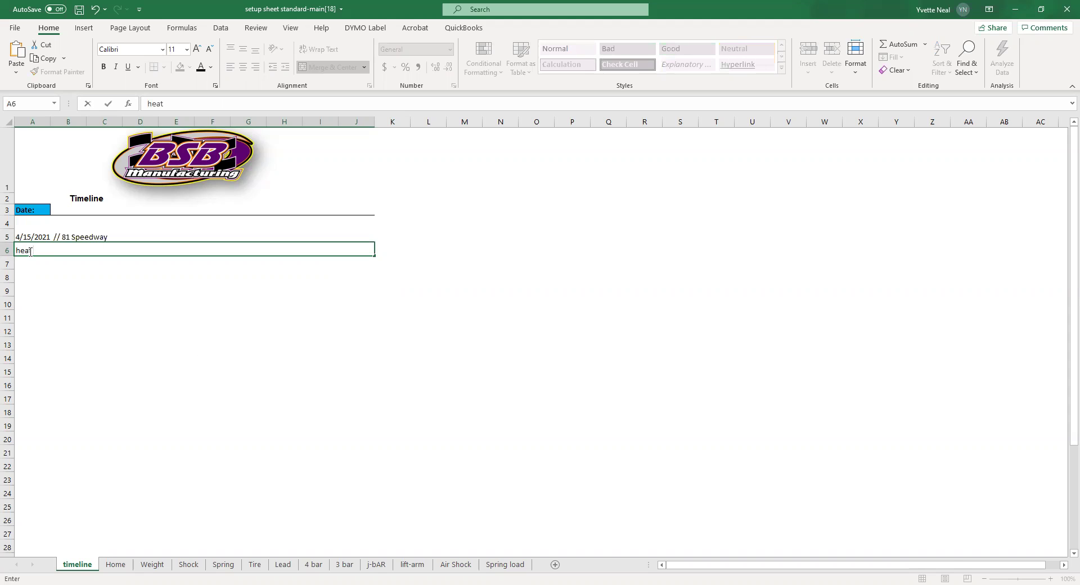
pyautogui.write(' / car tight on gas // add more ')
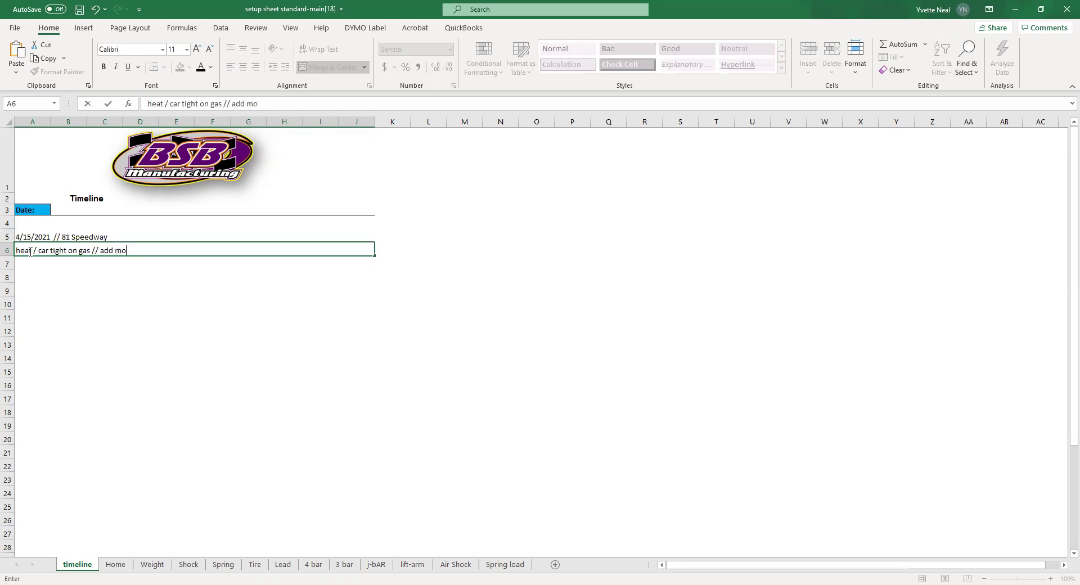
pyautogui.write('rbound //')
# - Commit the heat note and add a bottom border under row 8 as a divider
pyautogui.click(30, 268)
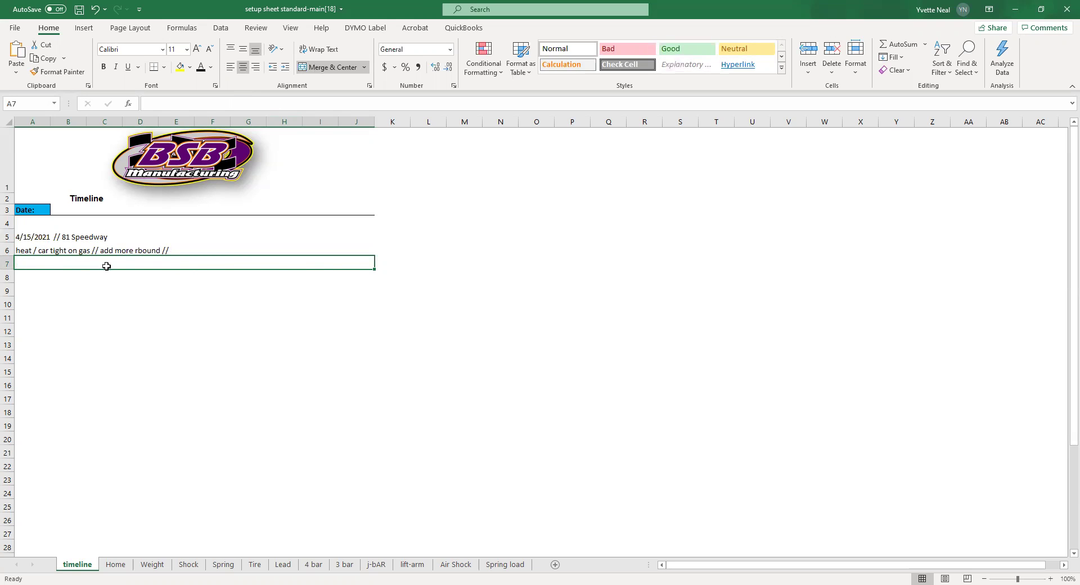
pyautogui.click(59, 284)
pyautogui.click(21, 271)
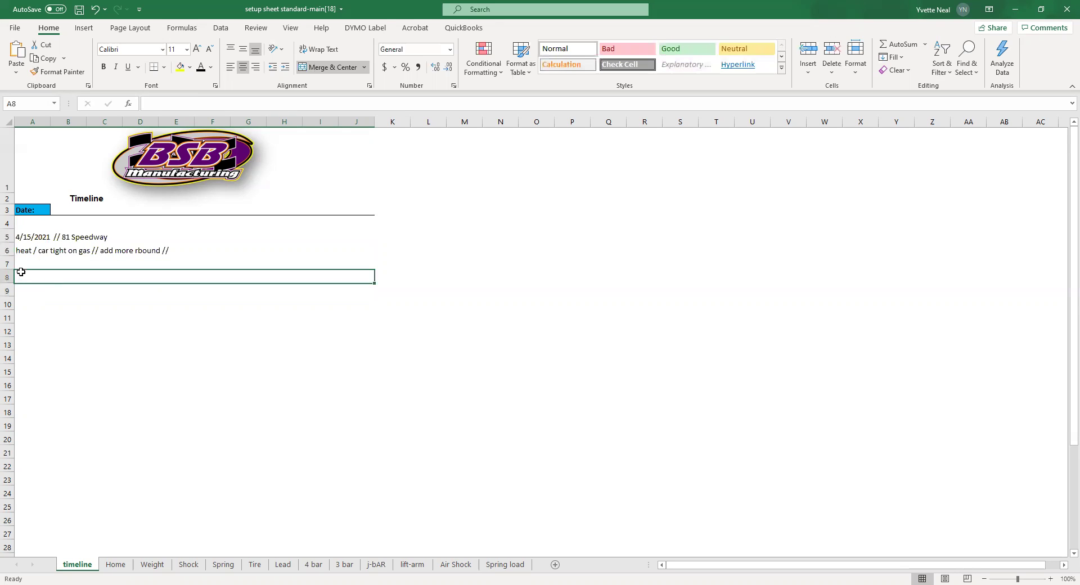
pyautogui.click(153, 68)
pyautogui.click(165, 332)
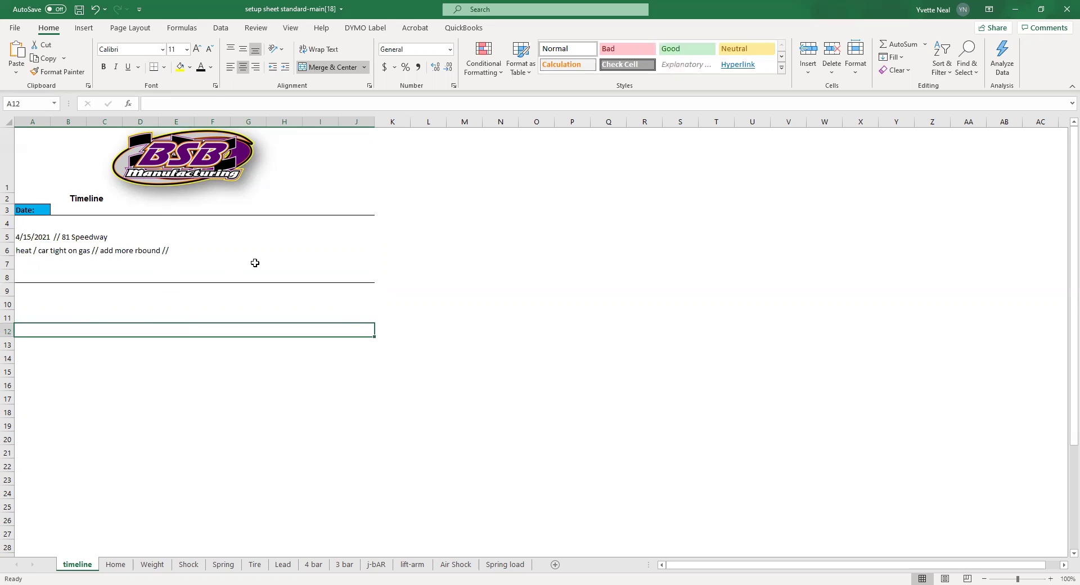
# - Enter the note 'car was to tight' in A10
pyautogui.click(27, 299)
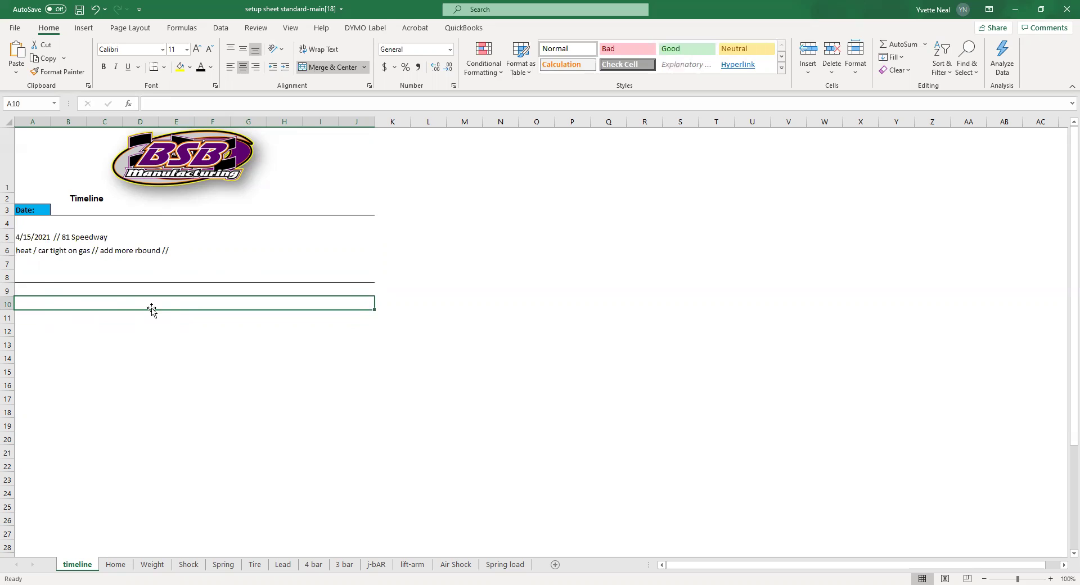
pyautogui.write('car was to tight')
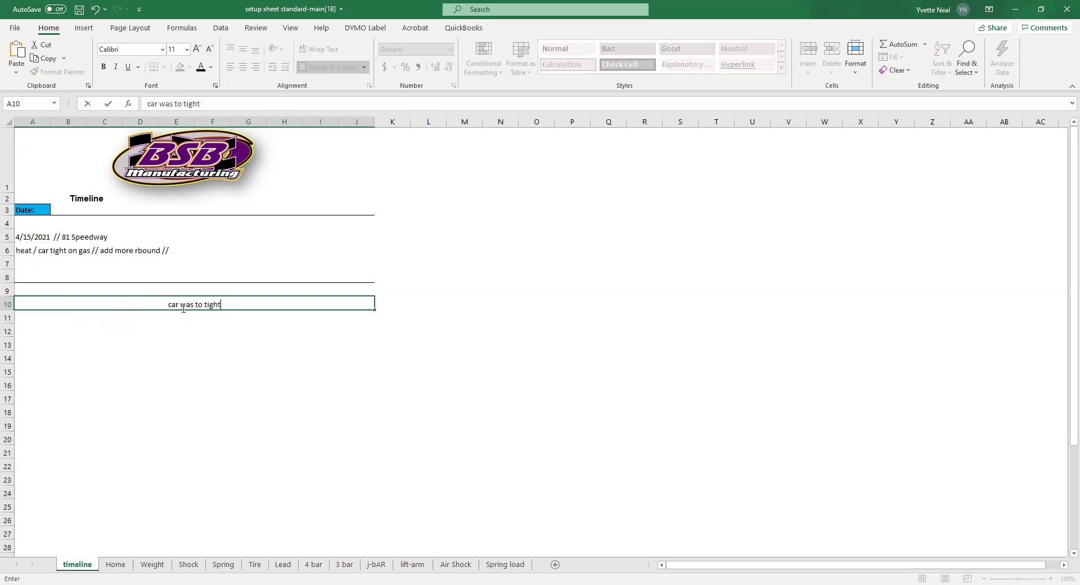
pyautogui.click(243, 331)
pyautogui.click(36, 315)
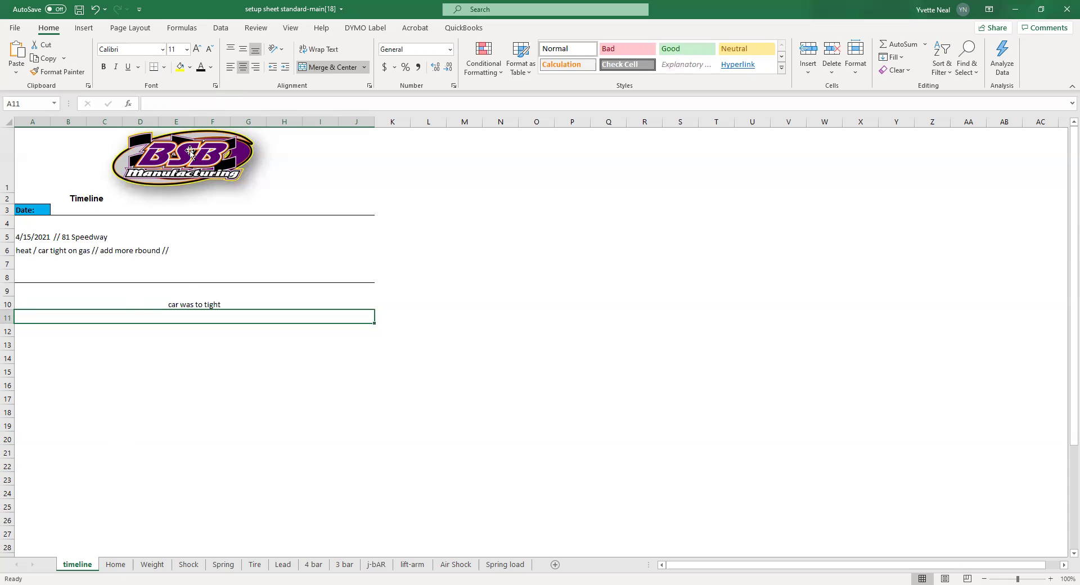
# - Enter the driver's name in the Home sheet's Name cell B2, then go to the Weight sheet
pyautogui.click(115, 564)
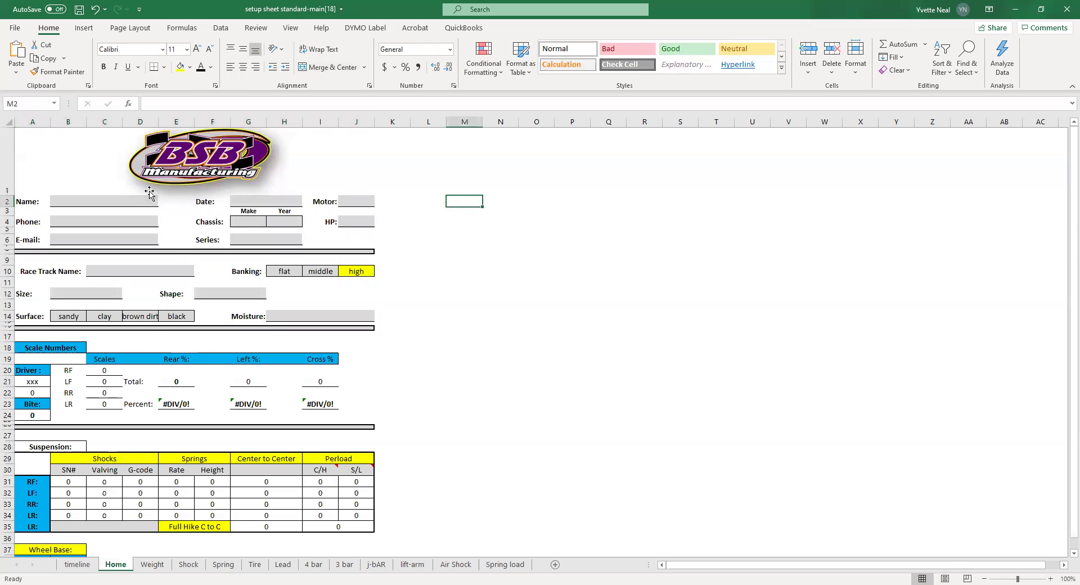
pyautogui.click(104, 204)
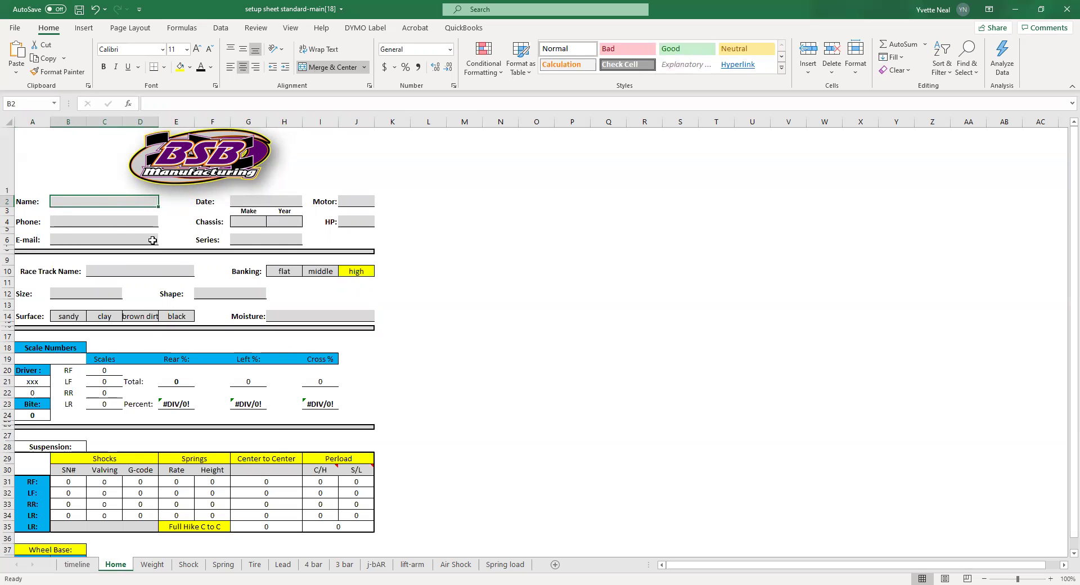
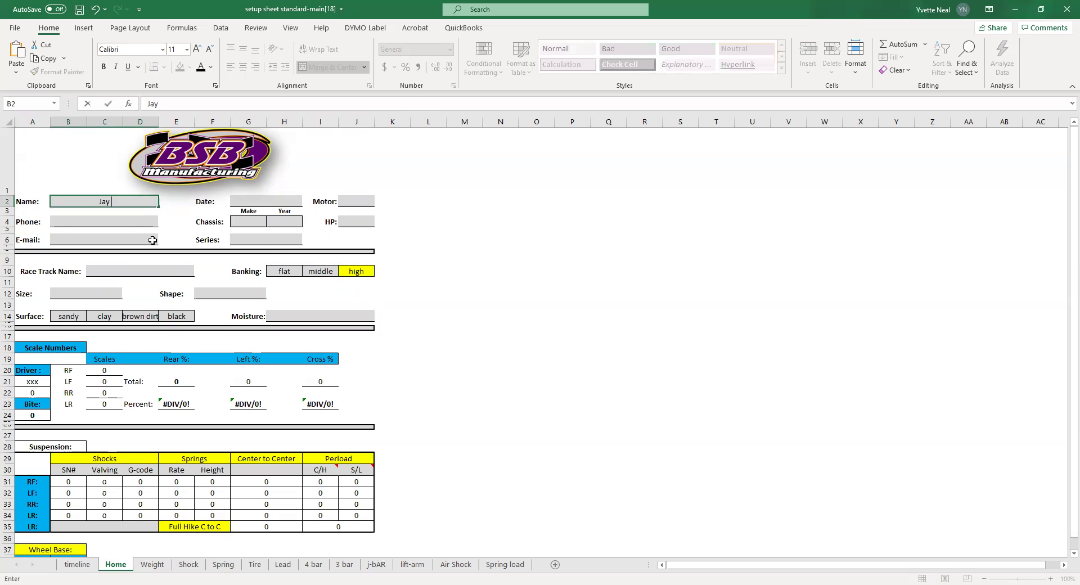
pyautogui.scroll(-3, 152, 498)
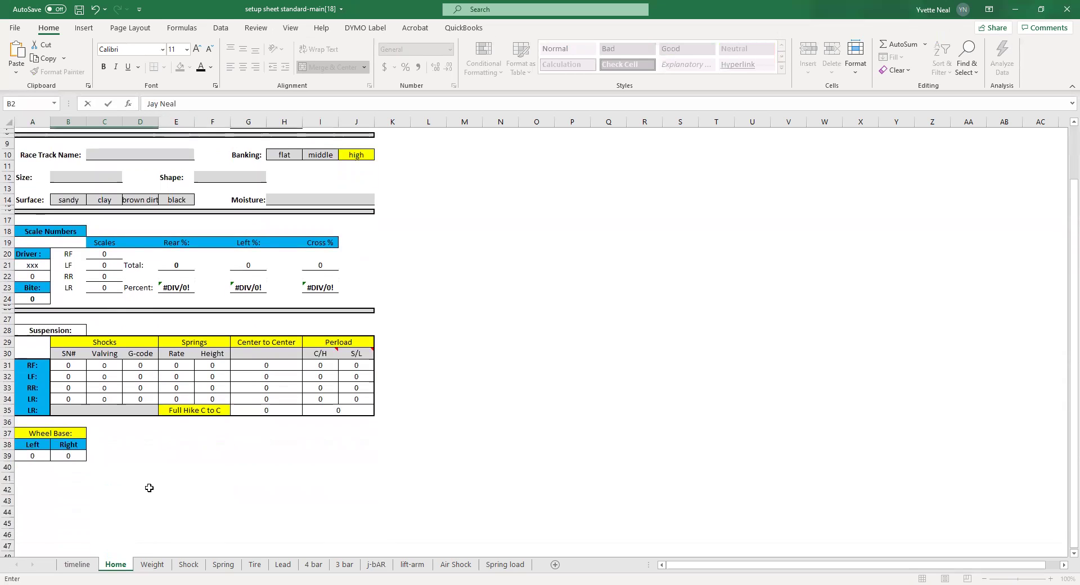
pyautogui.scroll(3, 150, 485)
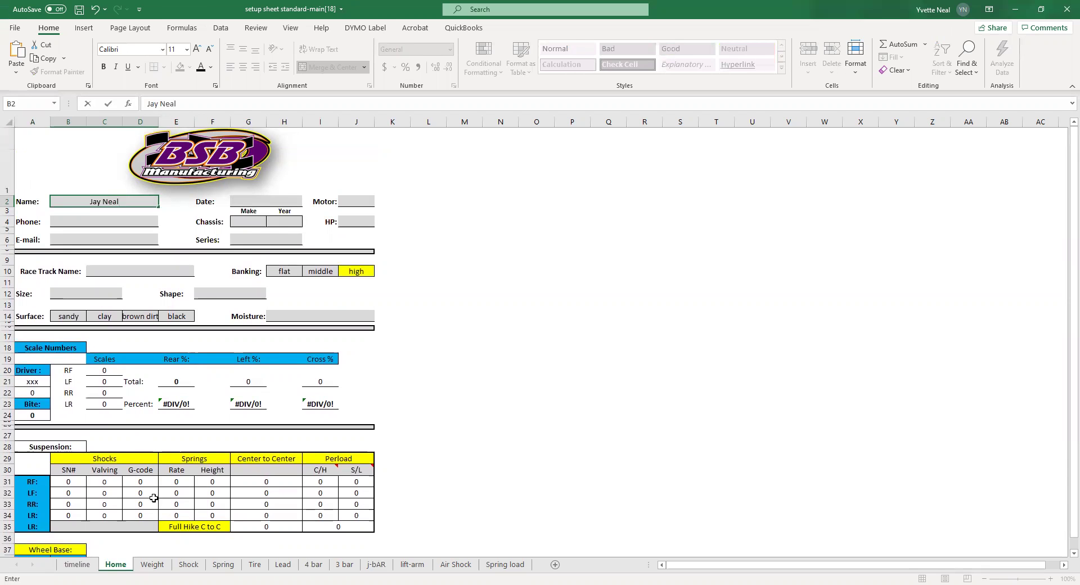
pyautogui.click(156, 566)
pyautogui.scroll(1, 101, 205)
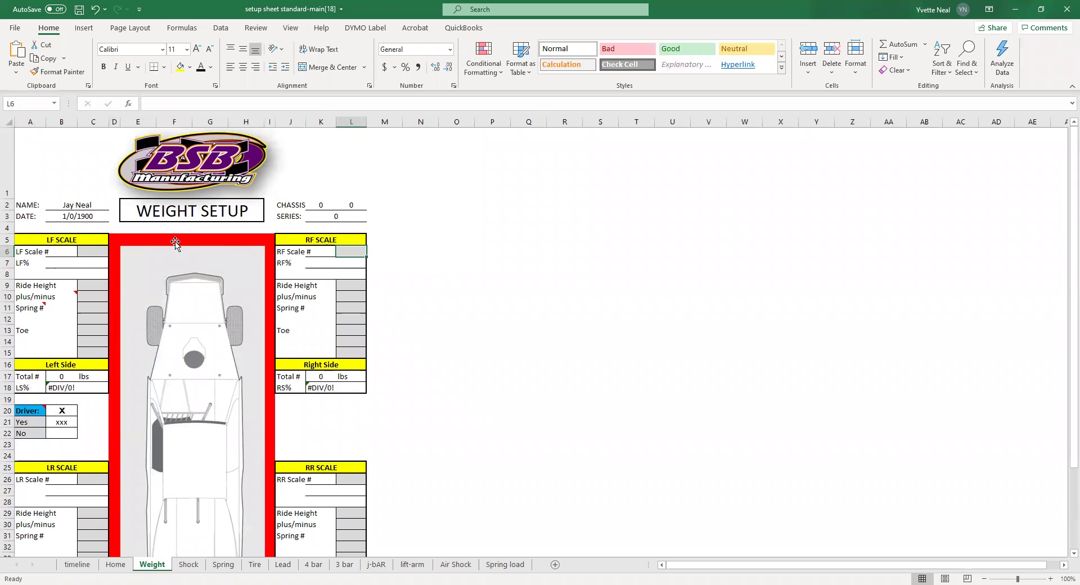
# - Enter the front scale weights: RF 550 and LF 645
pyautogui.click(96, 252)
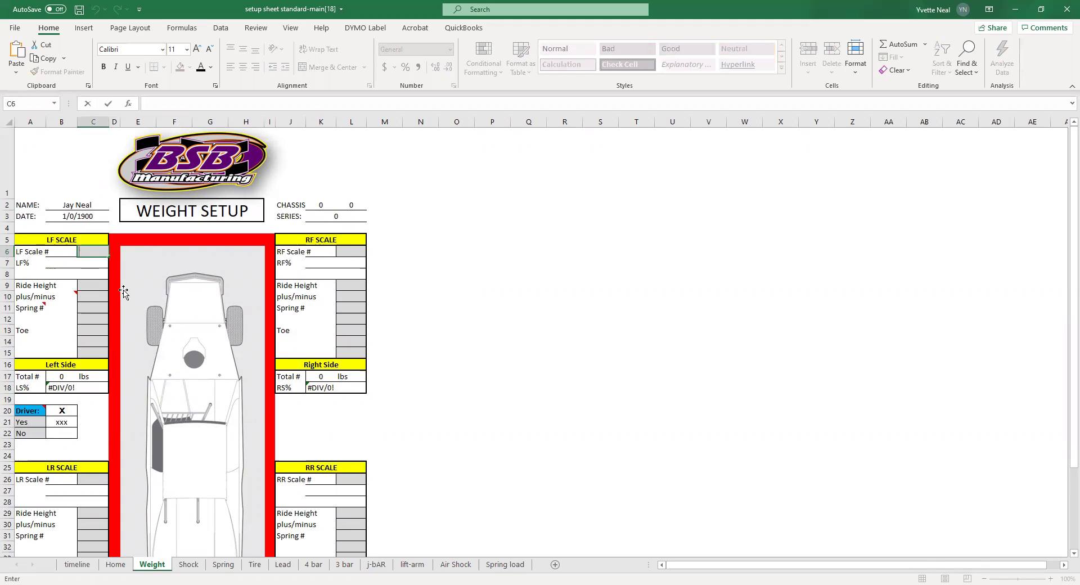
pyautogui.click(356, 251)
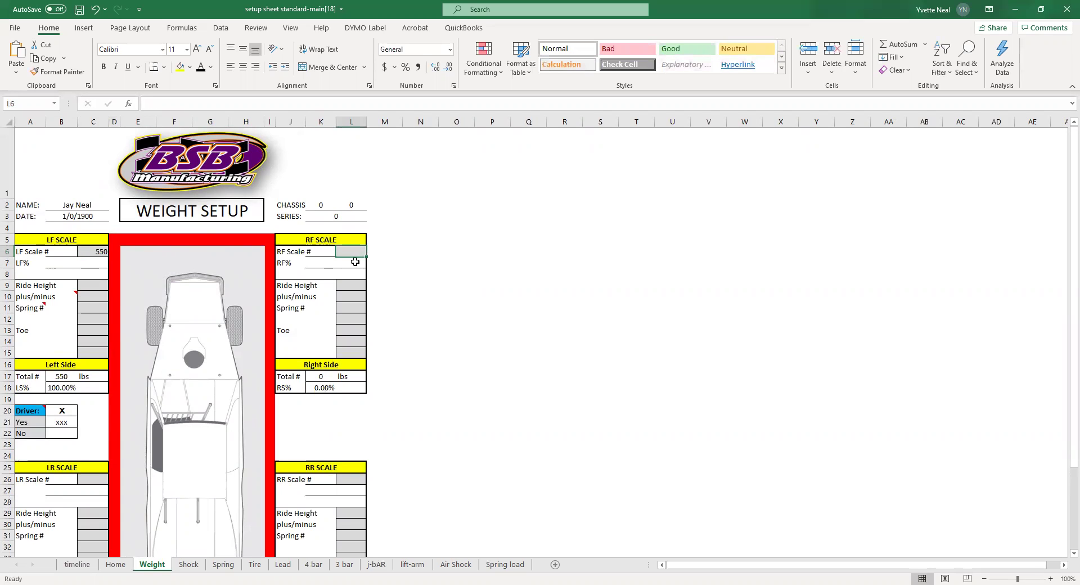
pyautogui.write('550')
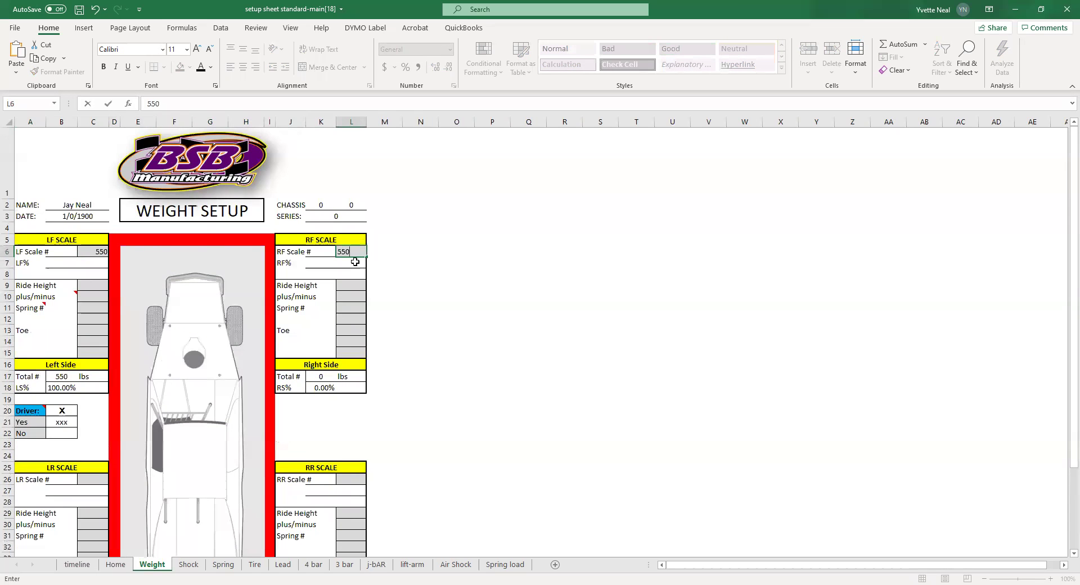
pyautogui.click(94, 252)
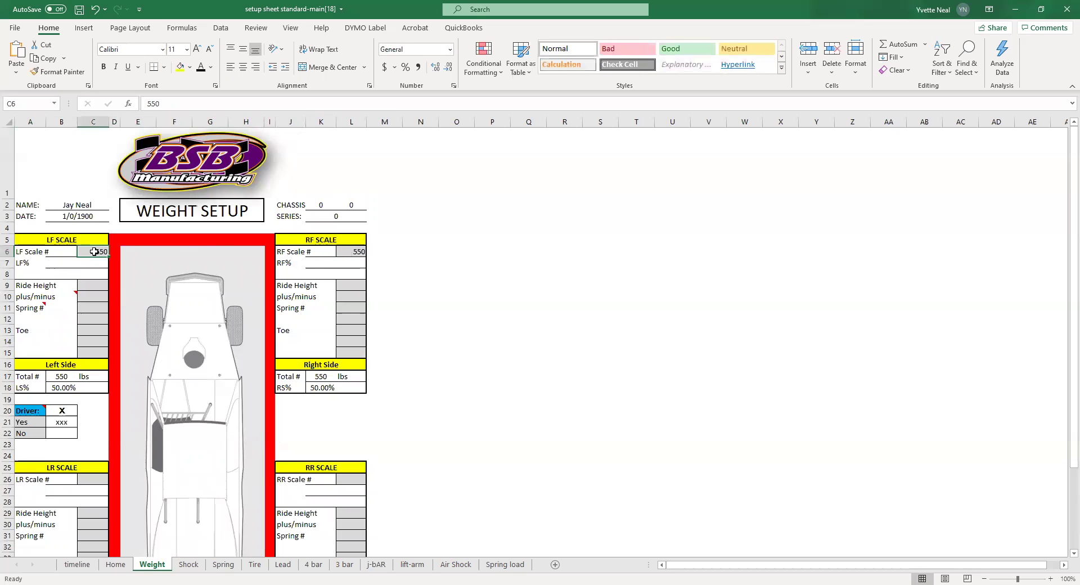
pyautogui.write('645')
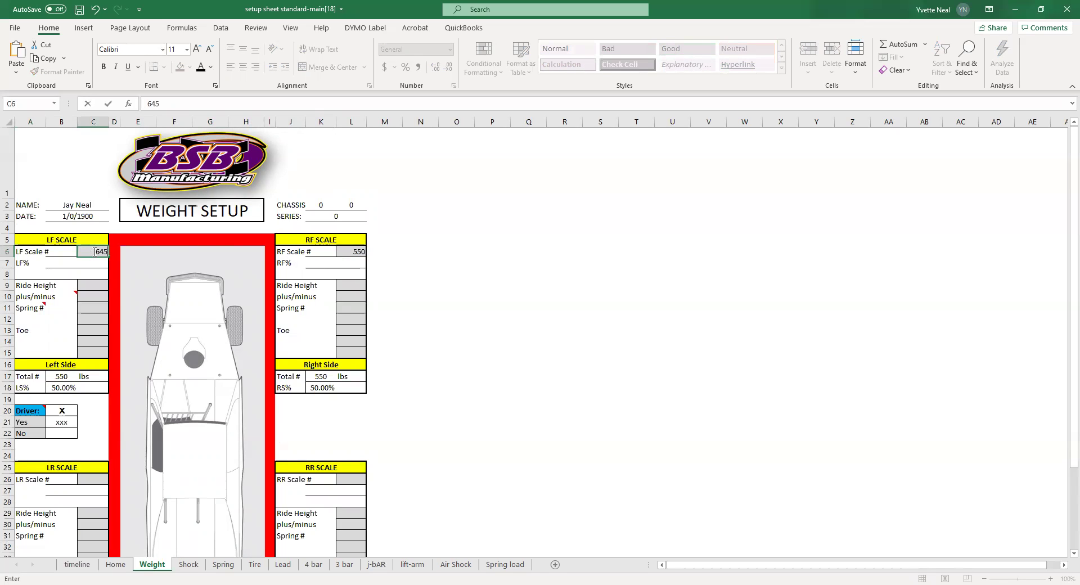
# - Enter rear scale weights LR 730 and RR 630, check the totals, then return to Home
pyautogui.click(92, 481)
pyautogui.write('730')
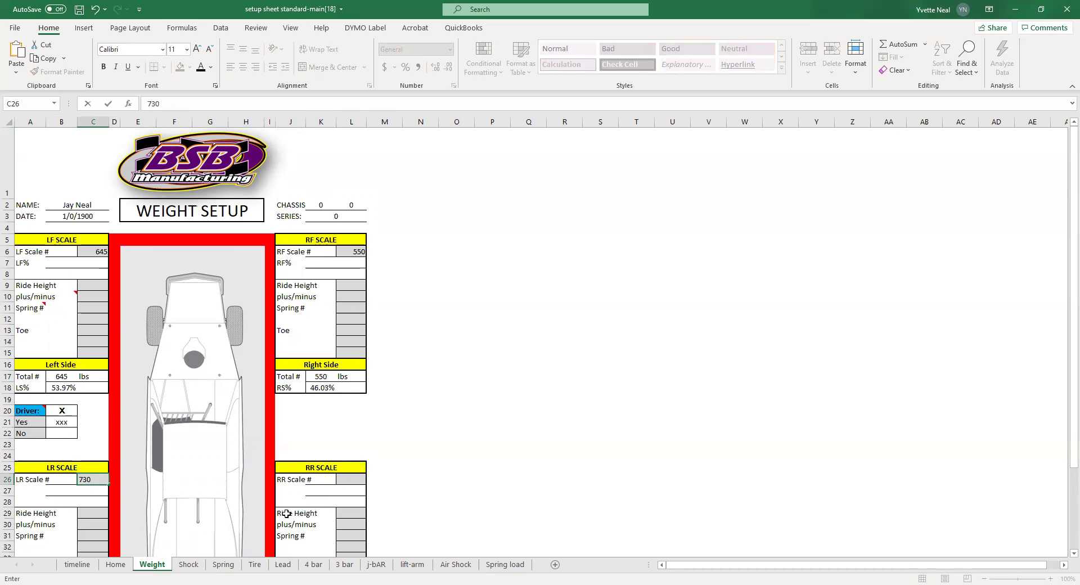
pyautogui.click(347, 480)
pyautogui.write('630')
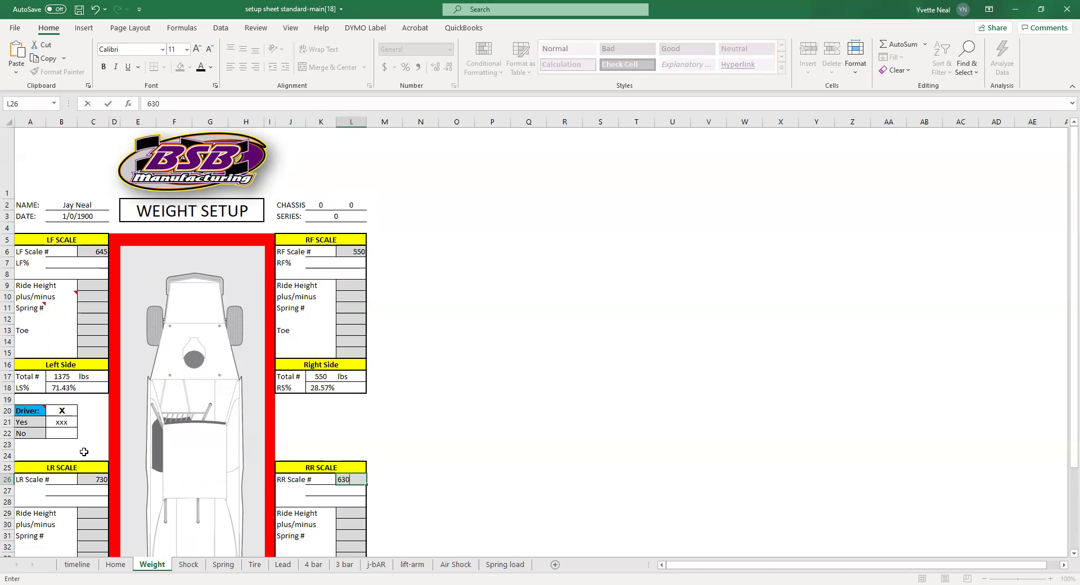
pyautogui.click(86, 455)
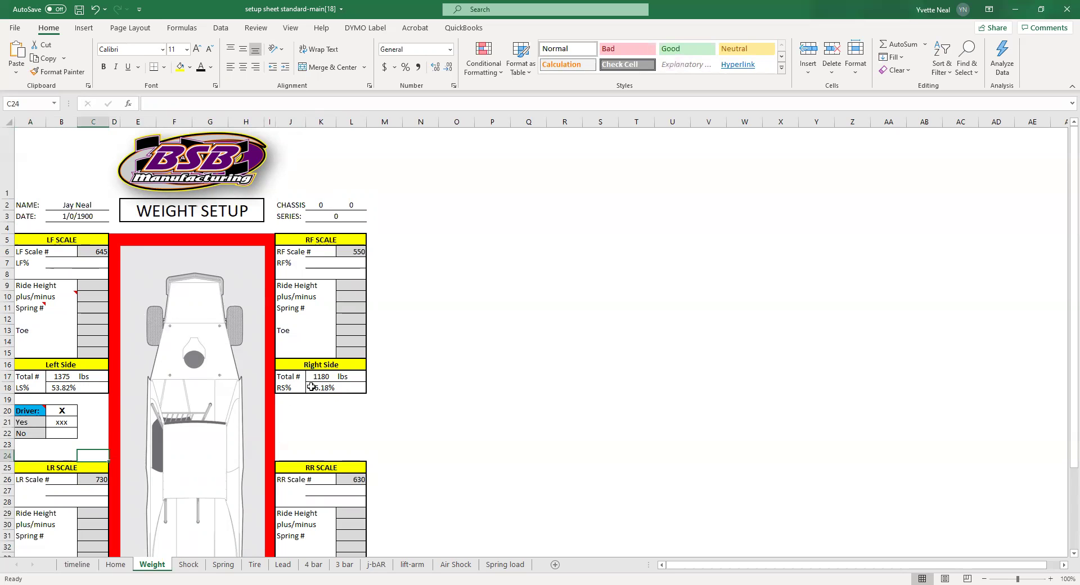
pyautogui.scroll(-2, 165, 460)
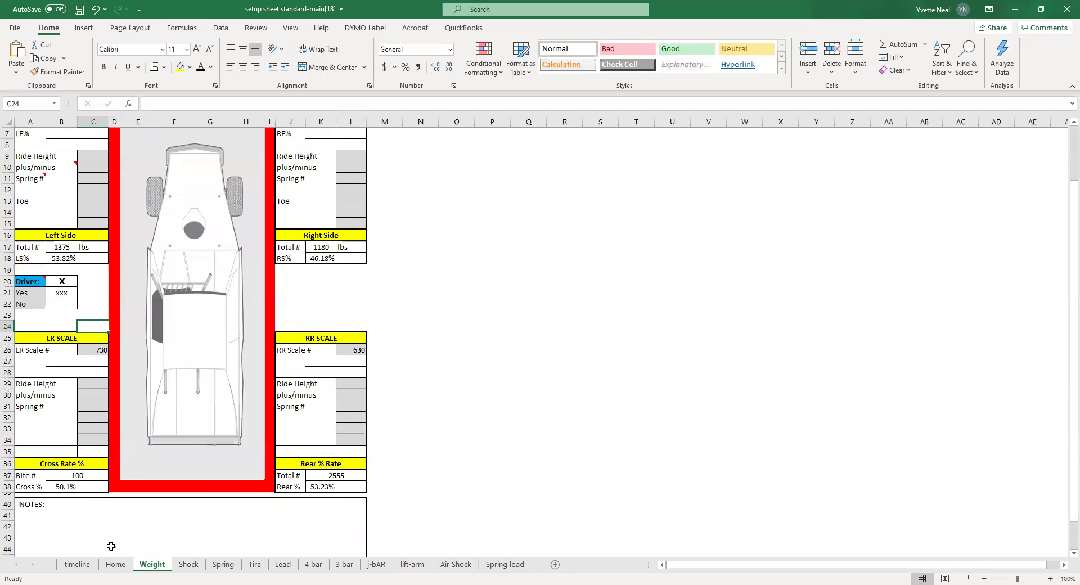
pyautogui.click(116, 565)
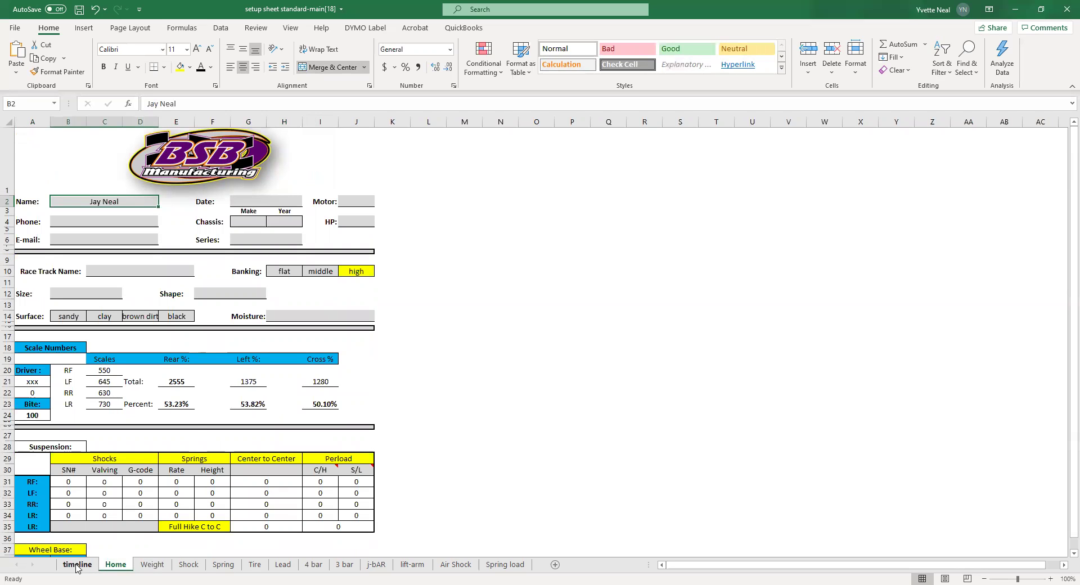
# - Revisit the Weight sheet, then open the Shock sheet and scroll to its top
pyautogui.click(152, 564)
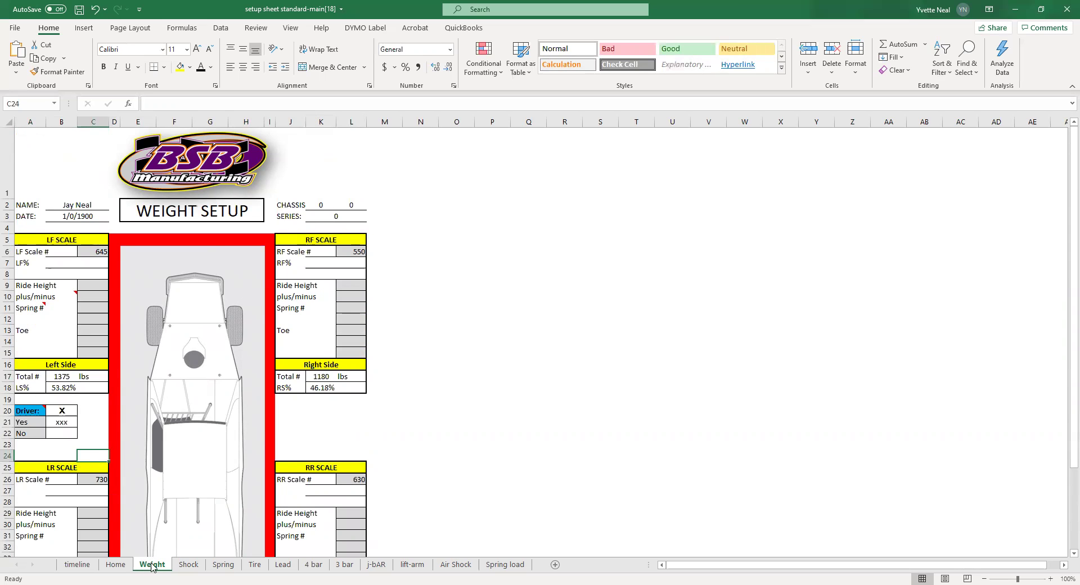
pyautogui.click(189, 564)
pyautogui.scroll(4, 21, 258)
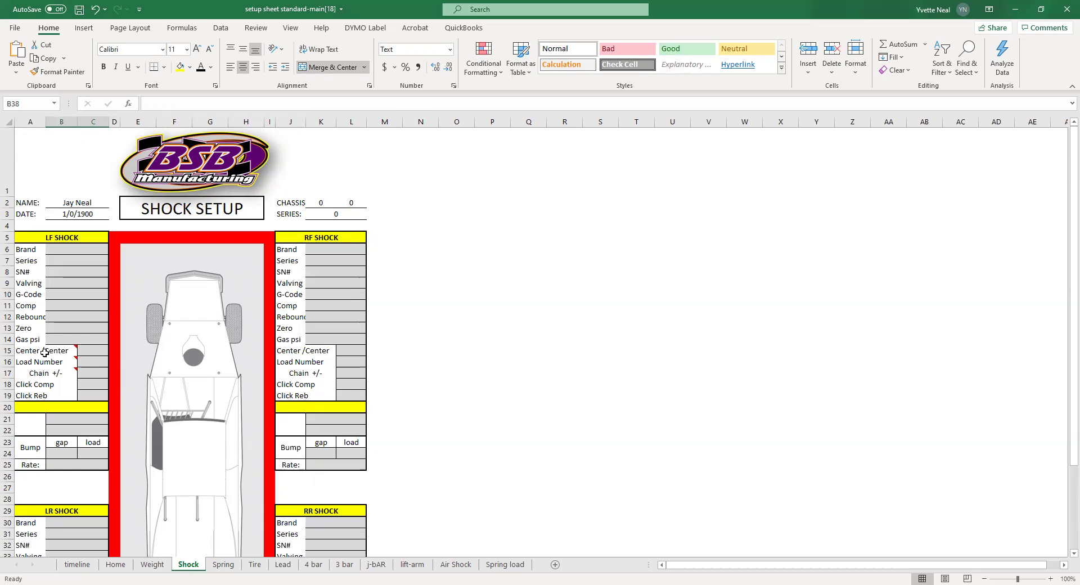
pyautogui.moveTo(50, 352)
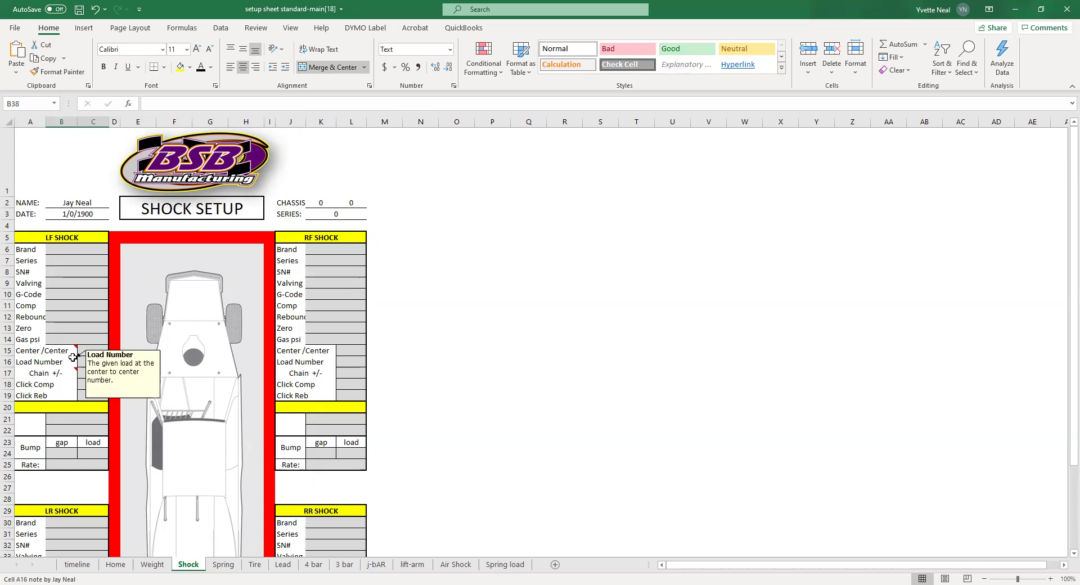
pyautogui.moveTo(76, 372)
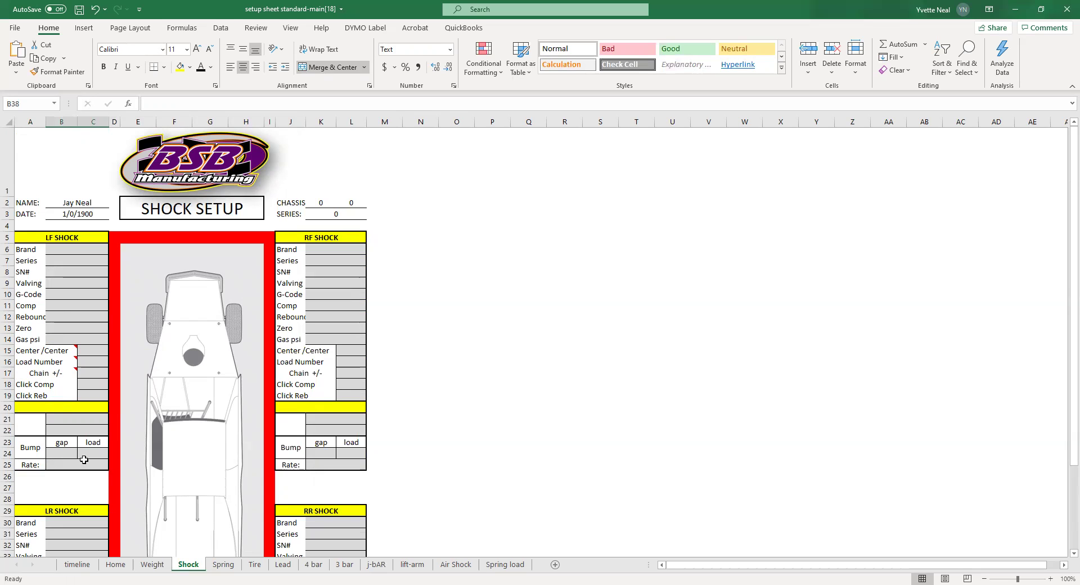
pyautogui.scroll(-3, 153, 485)
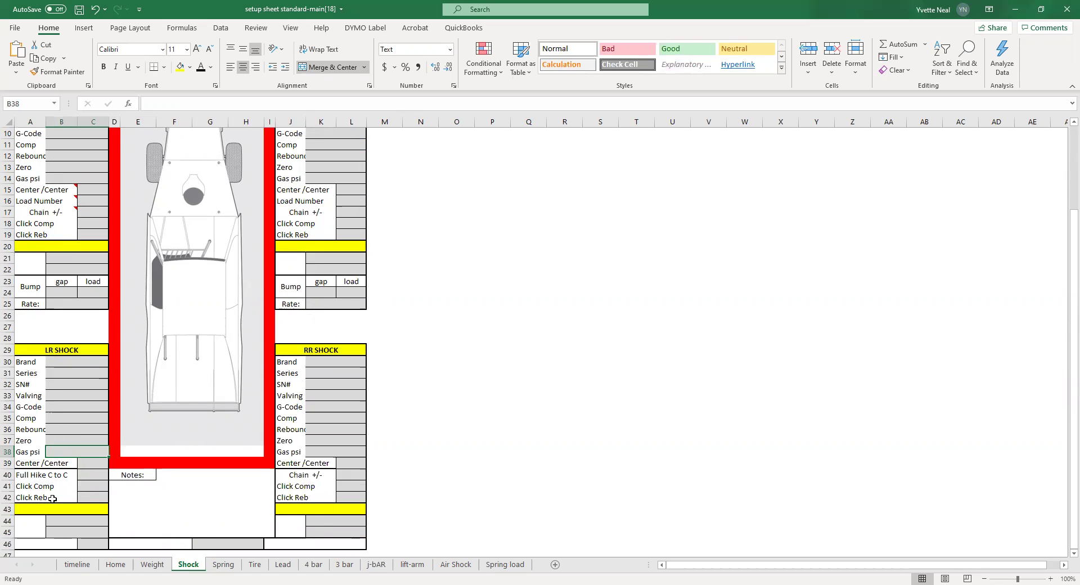
# - Open the Spring sheet and read the notes on its SN # I.D. and Load Number cells
pyautogui.click(223, 564)
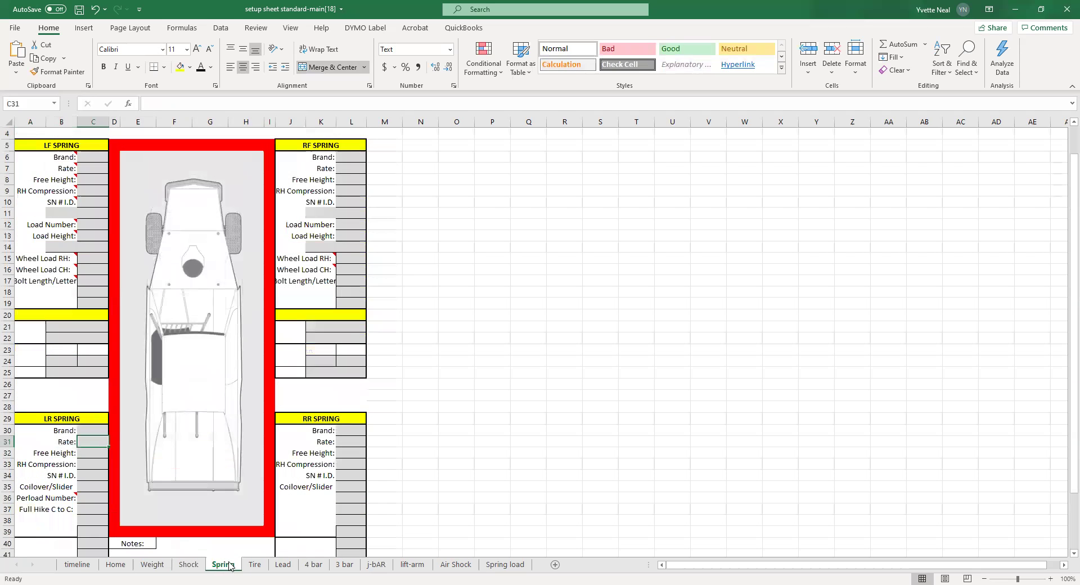
pyautogui.scroll(2, 90, 261)
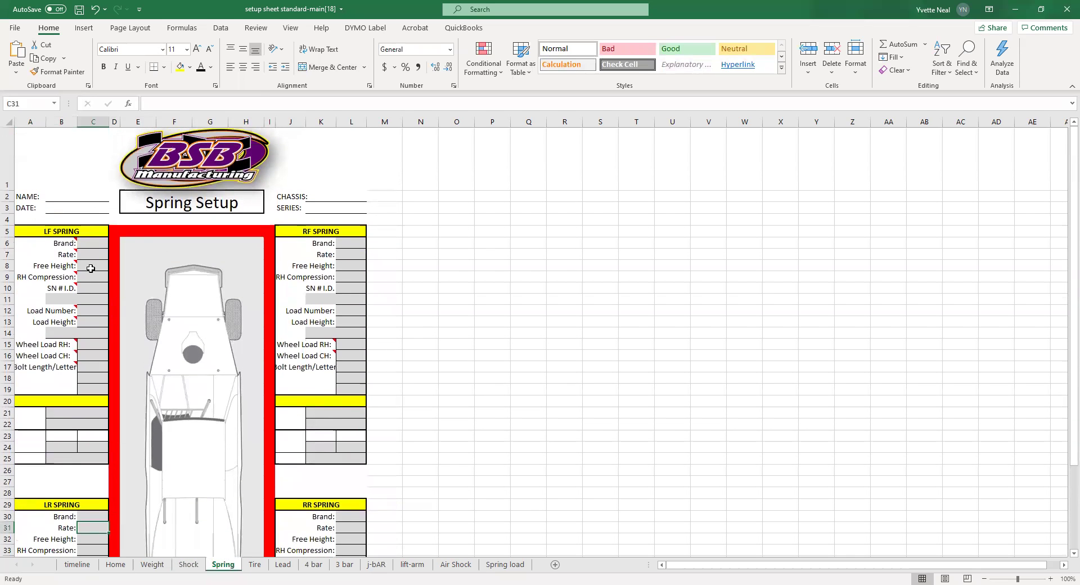
pyautogui.moveTo(61, 285)
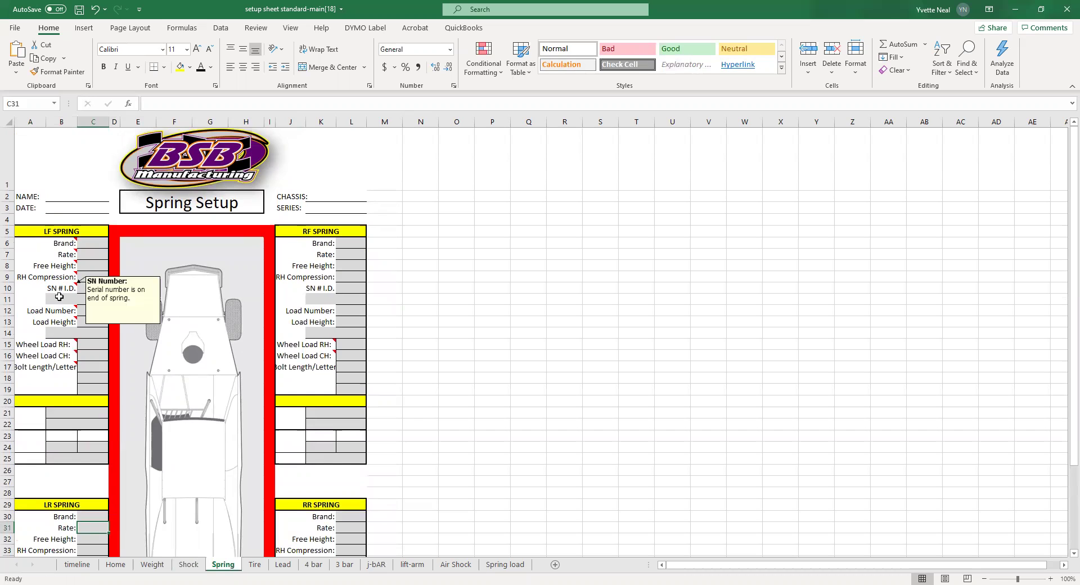
pyautogui.moveTo(54, 316)
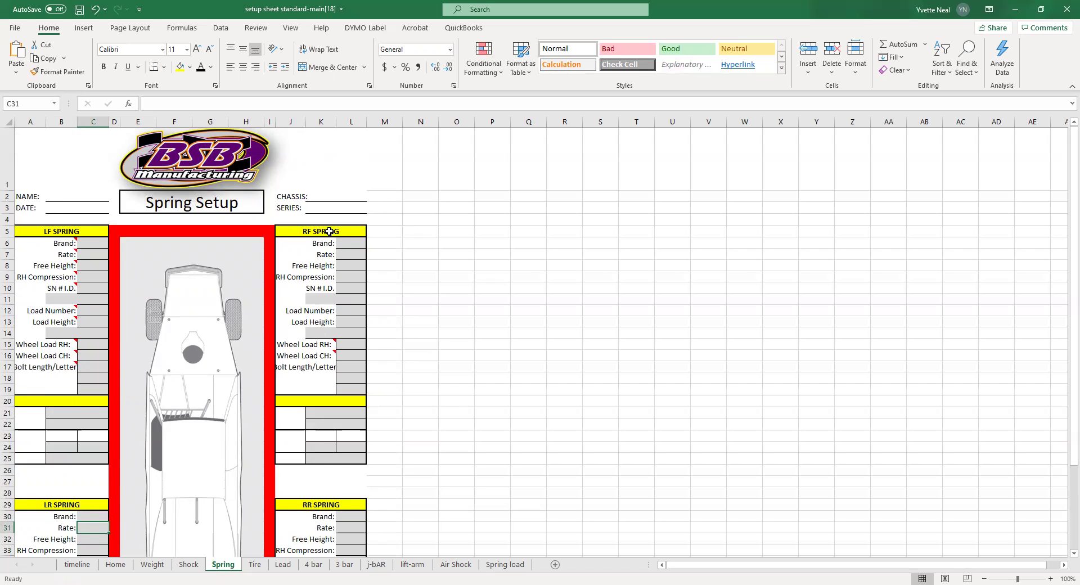
pyautogui.scroll(-3, 292, 402)
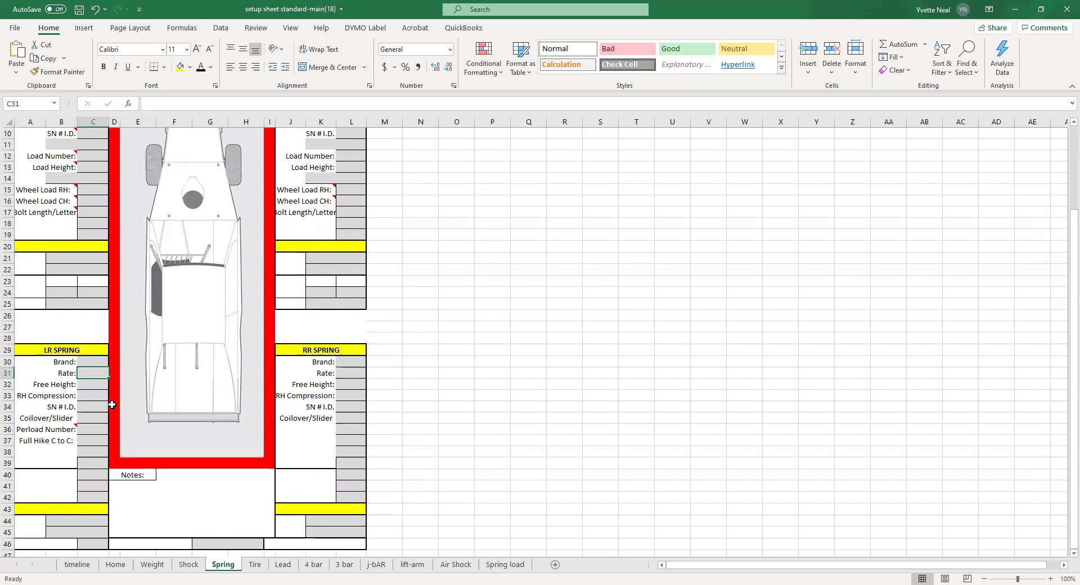
pyautogui.scroll(3, 166, 380)
# - Page through the Tire, Lead, 4 bar, 3 bar, j-bAR, lift-arm and Air Shock sheets
pyautogui.click(256, 564)
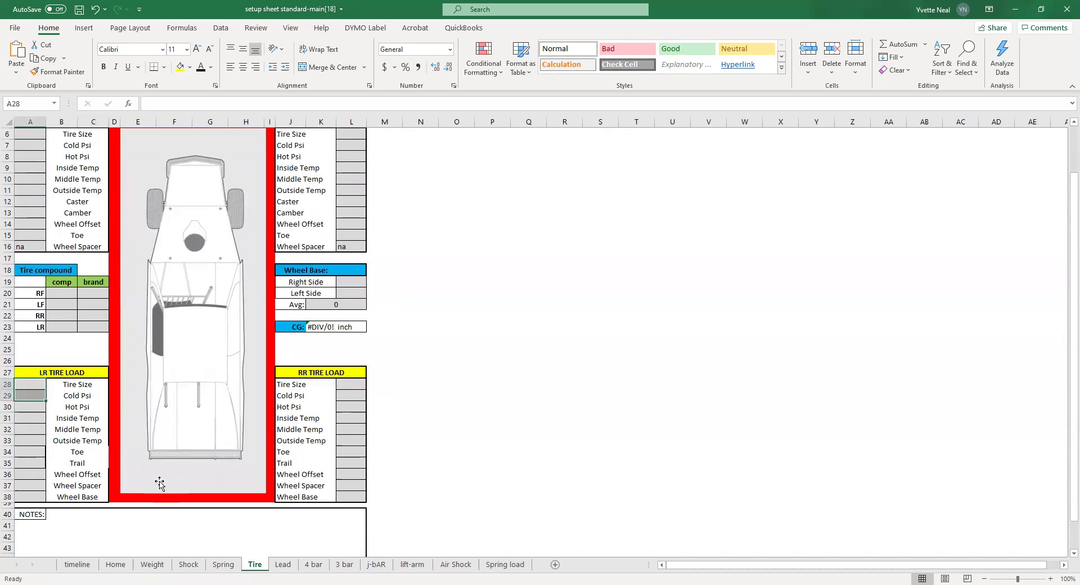
pyautogui.scroll(2, 161, 481)
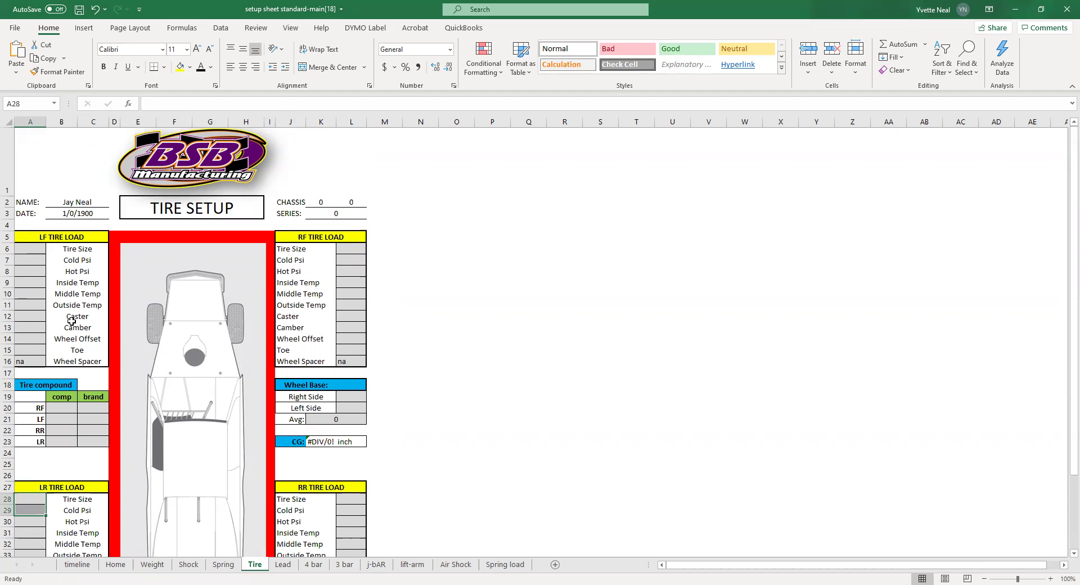
pyautogui.scroll(-3, 77, 374)
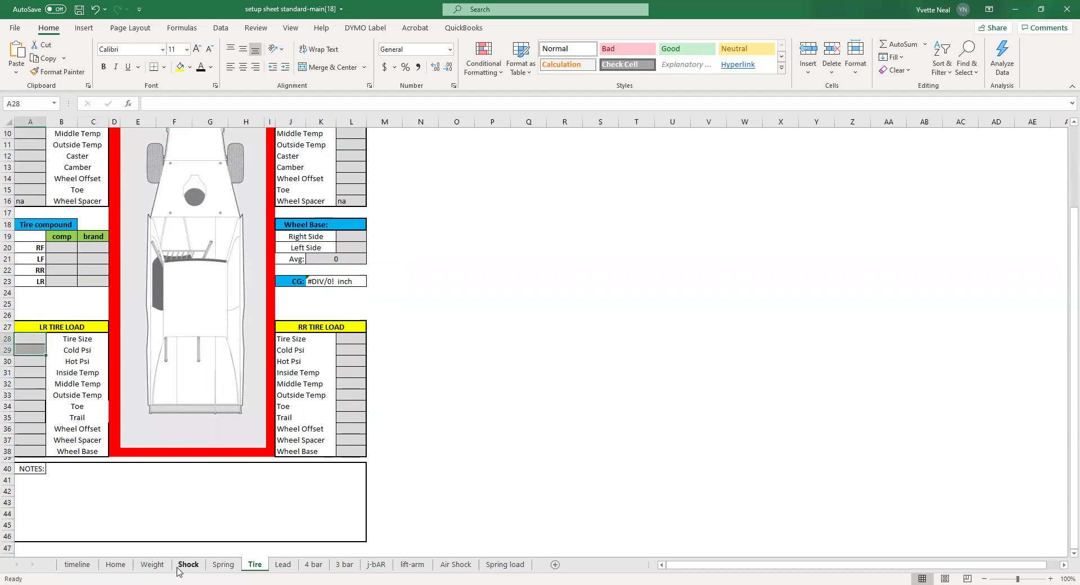
pyautogui.click(283, 564)
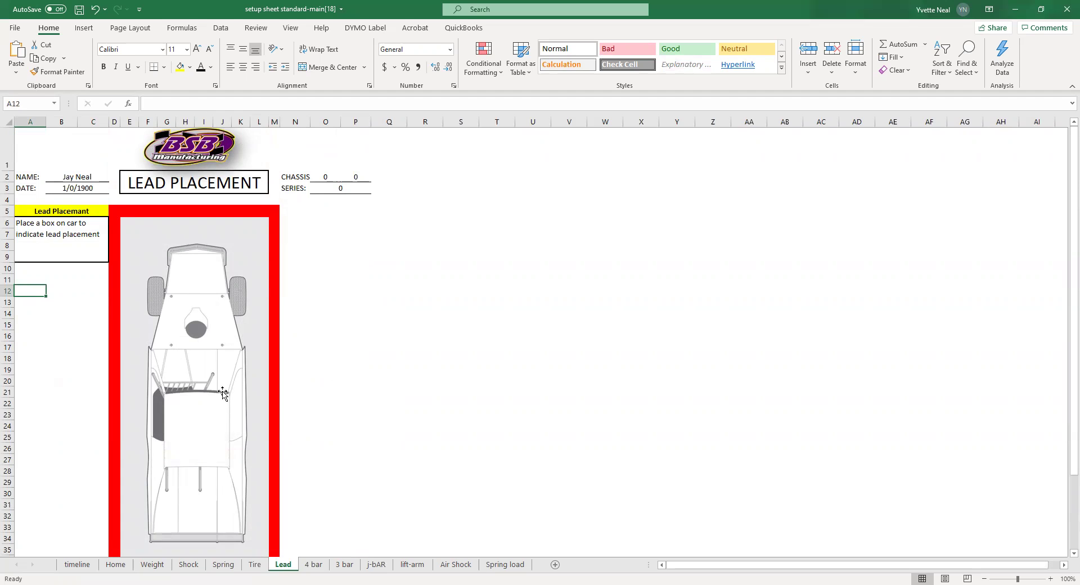
pyautogui.click(314, 565)
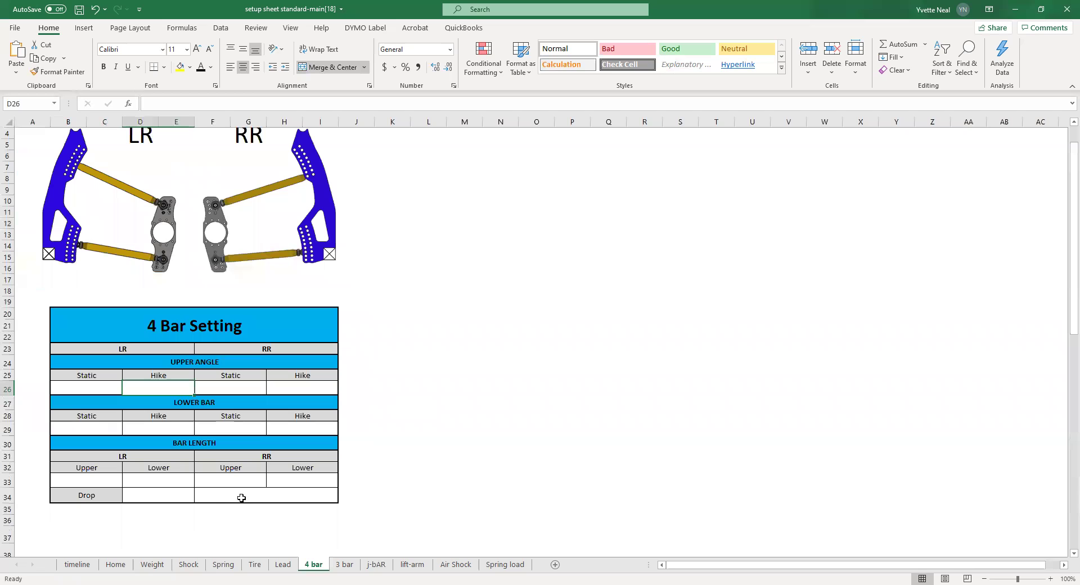
pyautogui.click(345, 564)
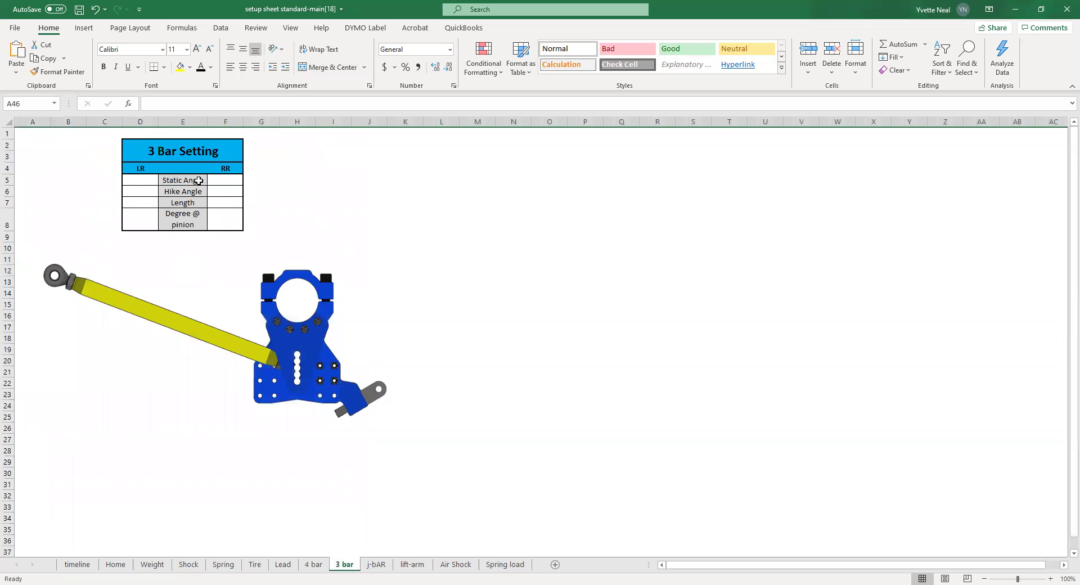
pyautogui.click(377, 564)
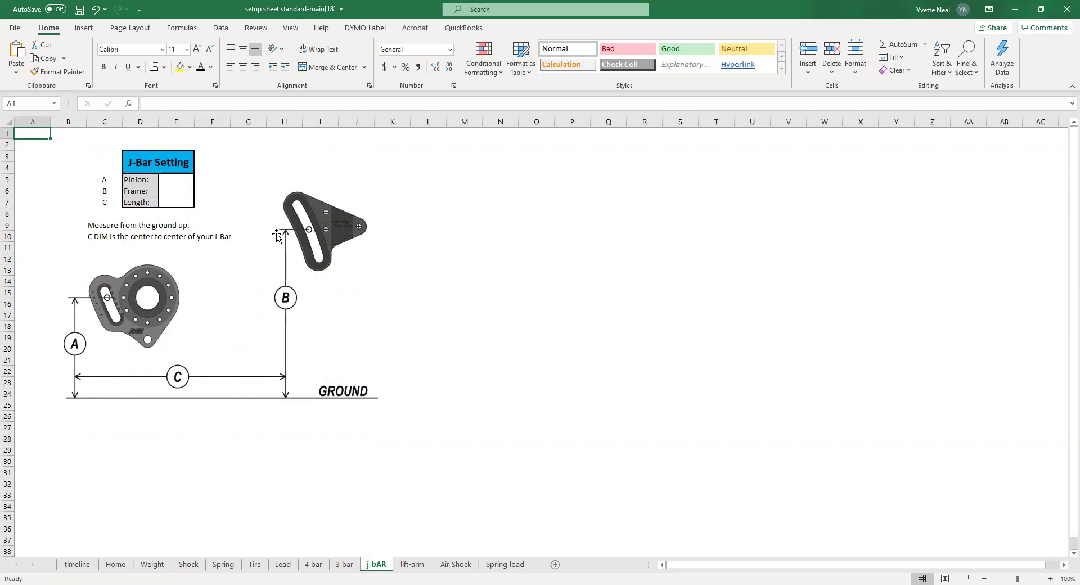
pyautogui.click(419, 569)
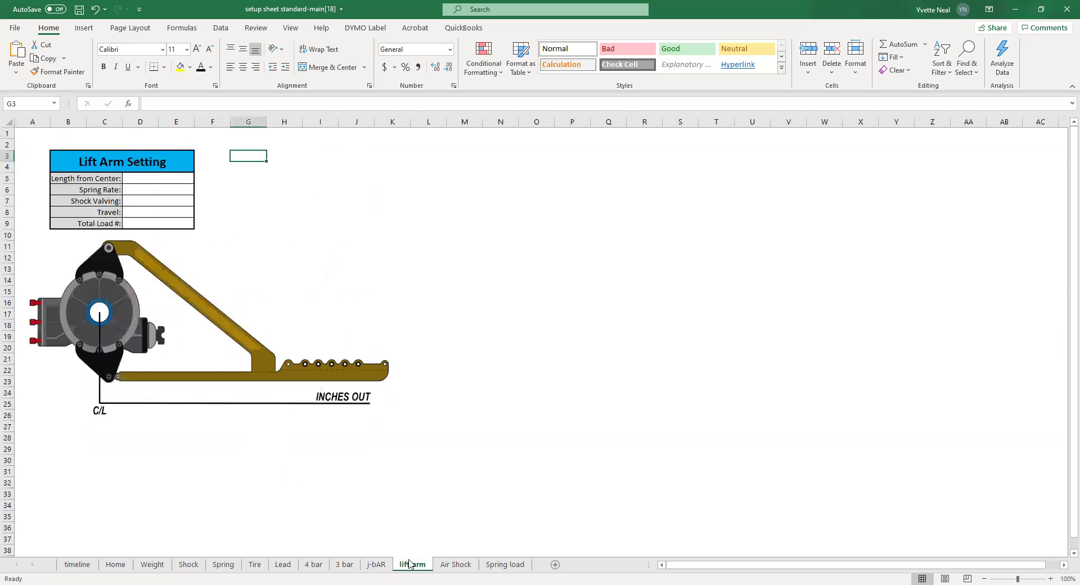
pyautogui.click(471, 568)
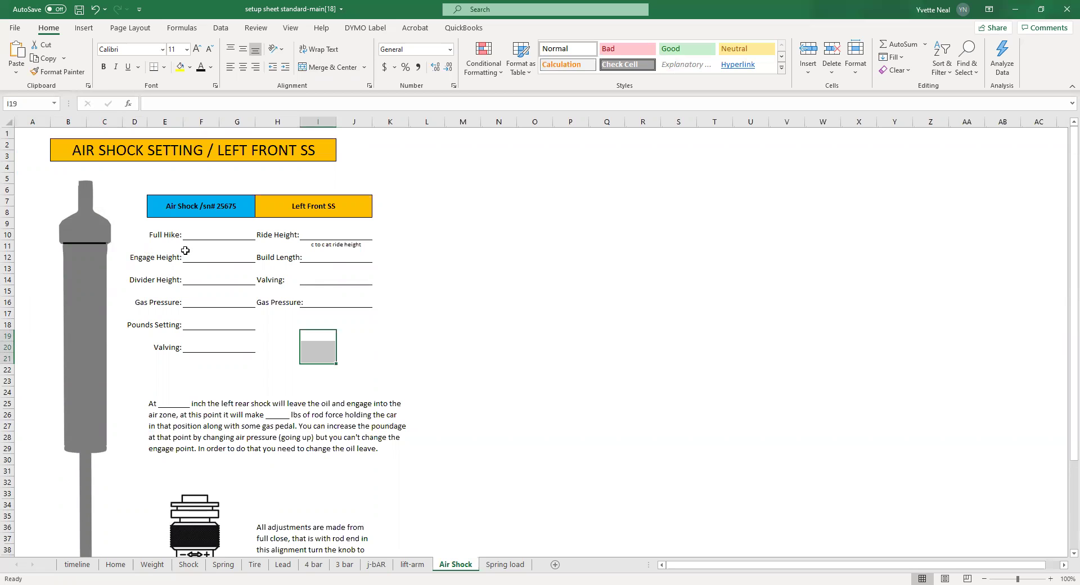
# - Scroll through the Spring load Preload Sheet, then return to the timeline race notes
pyautogui.click(505, 565)
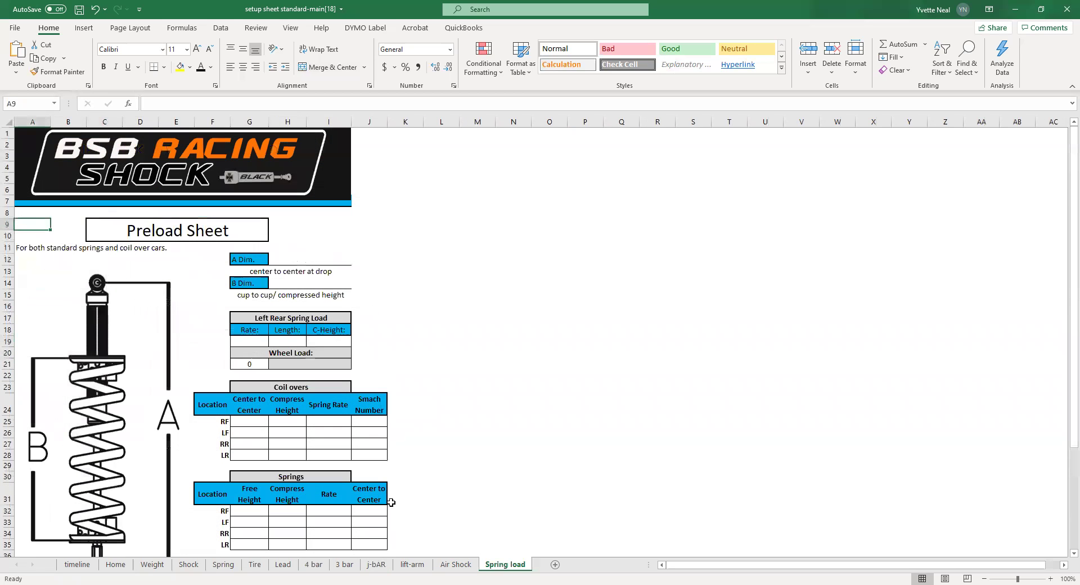
pyautogui.scroll(-1, 99, 362)
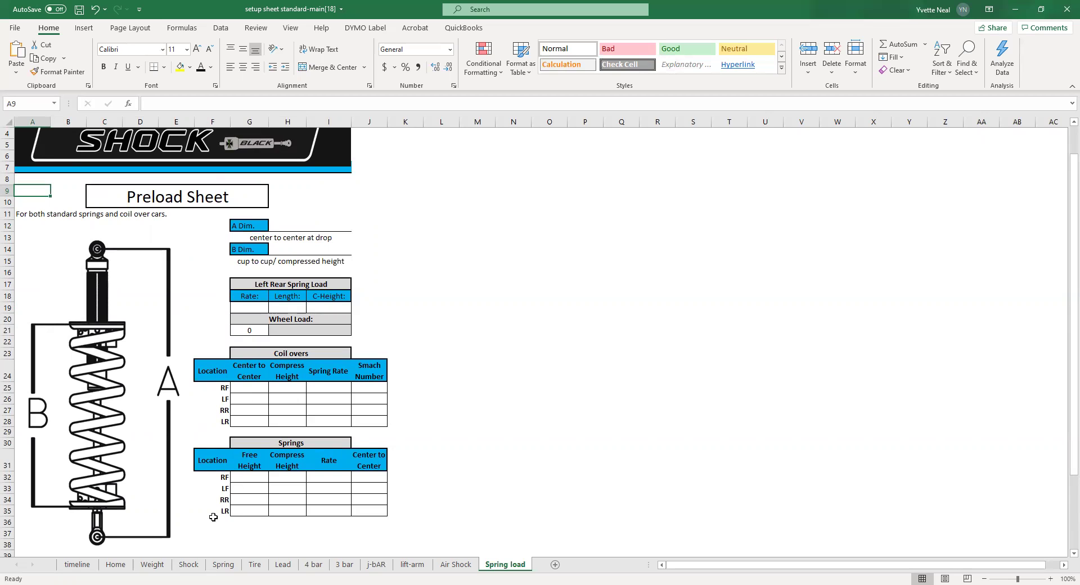
pyautogui.click(79, 564)
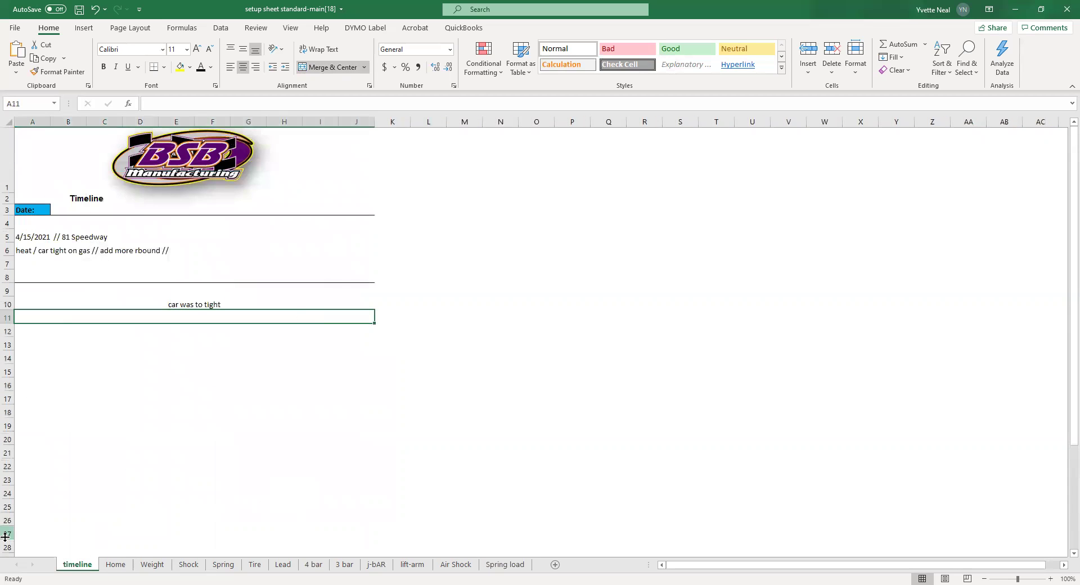